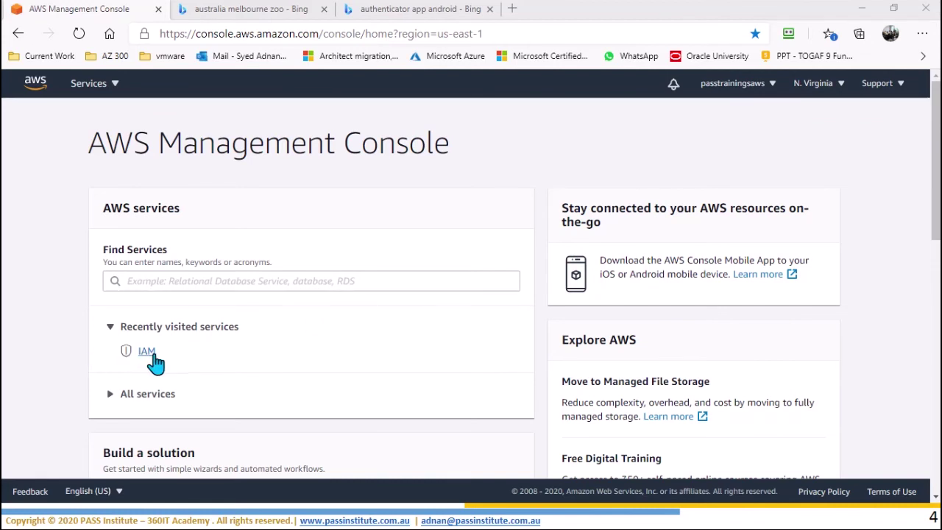
# Step: Go to IAM from the Services list and open its Users page, which shows no users
pyautogui.click(98, 87)
pyautogui.scroll(-3, 712, 320)
pyautogui.scroll(-5, 712, 319)
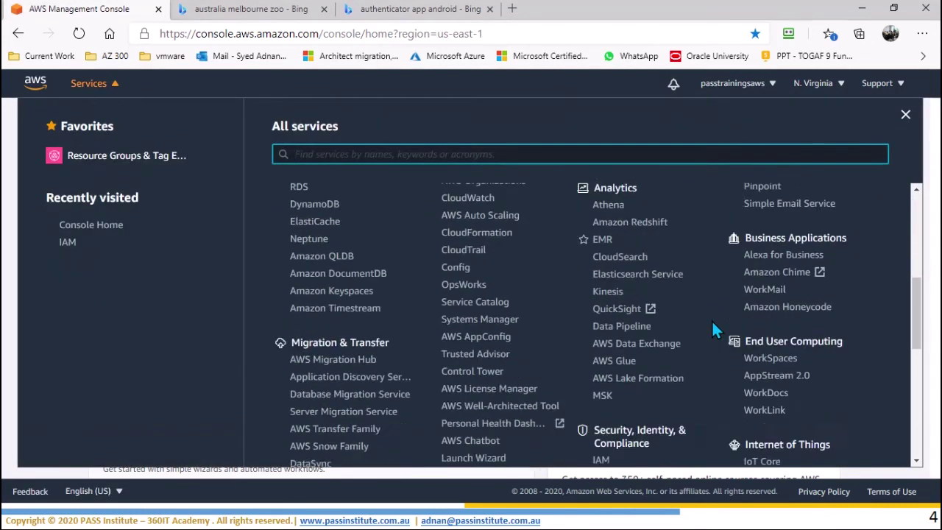
pyautogui.click(599, 282)
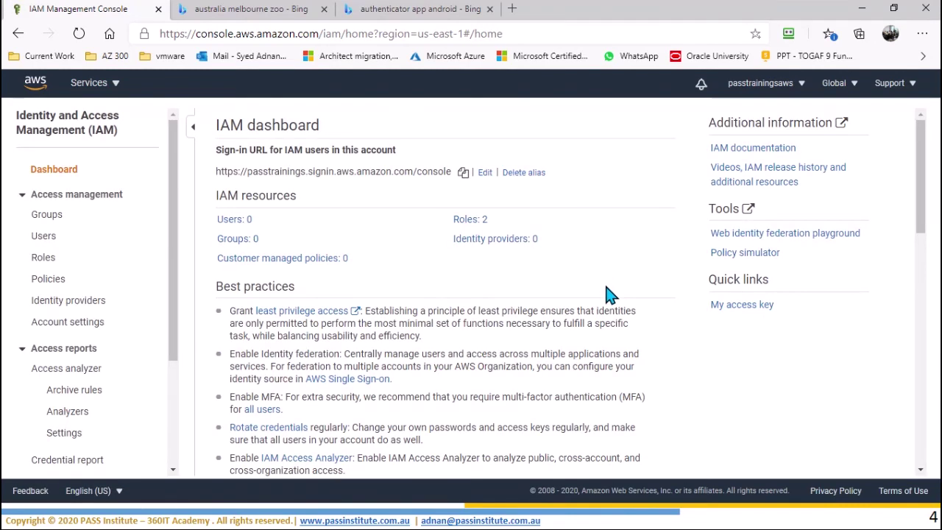
pyautogui.click(44, 236)
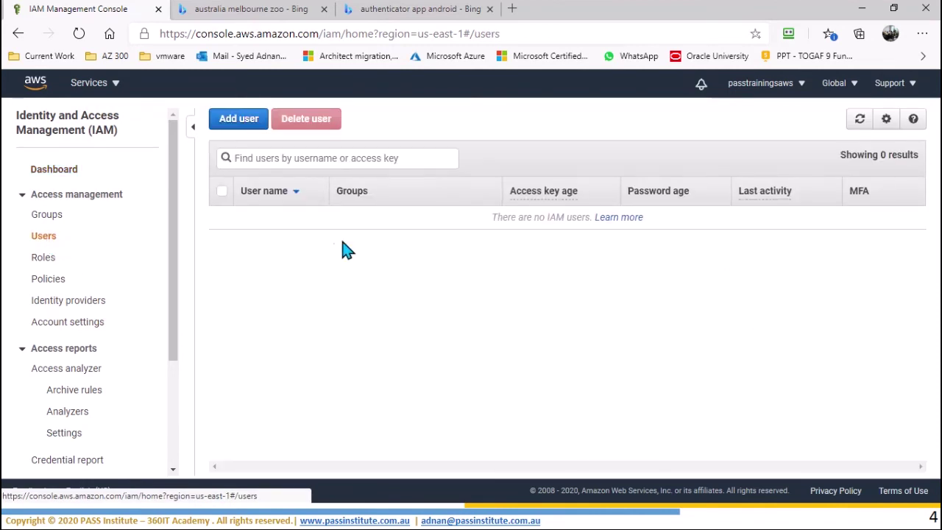
# Step: Add a user with the new user's name, ticking Programmatic access and AWS Management Console access
pyautogui.click(239, 122)
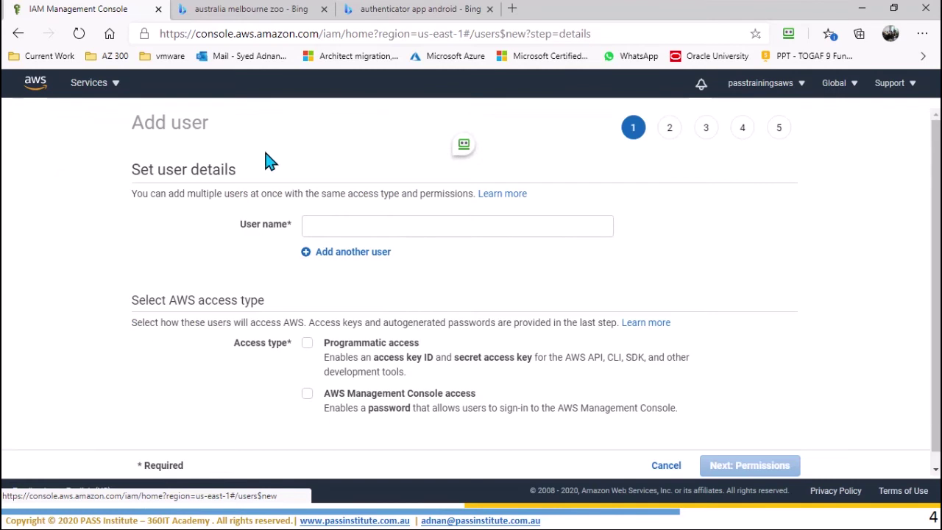
pyautogui.click(402, 231)
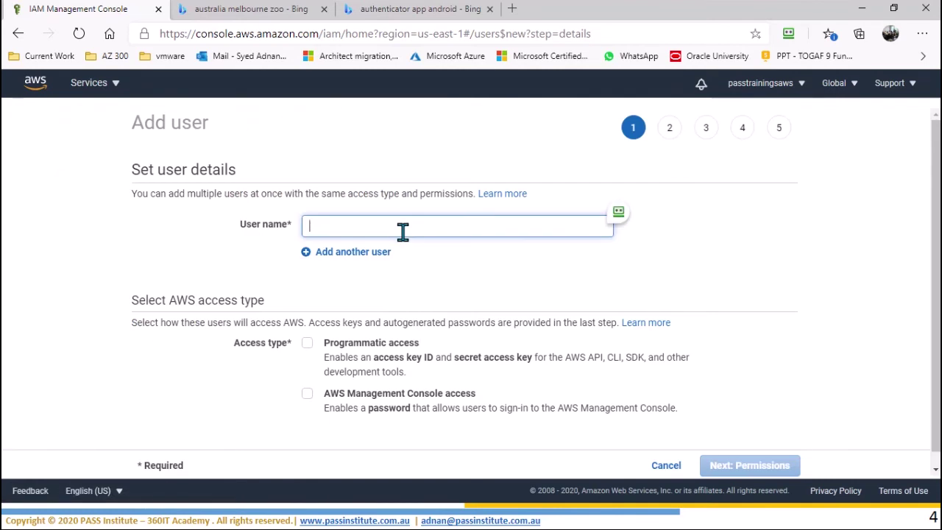
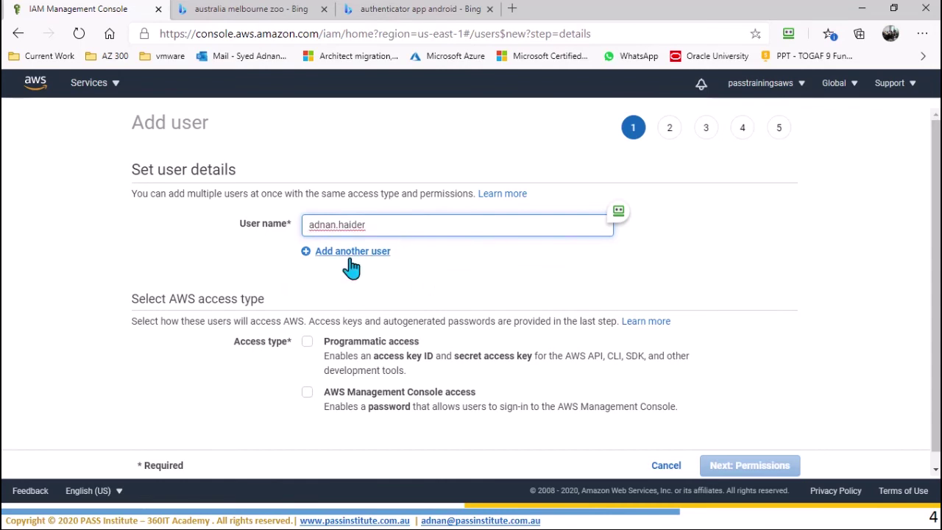
pyautogui.scroll(-1, 439, 342)
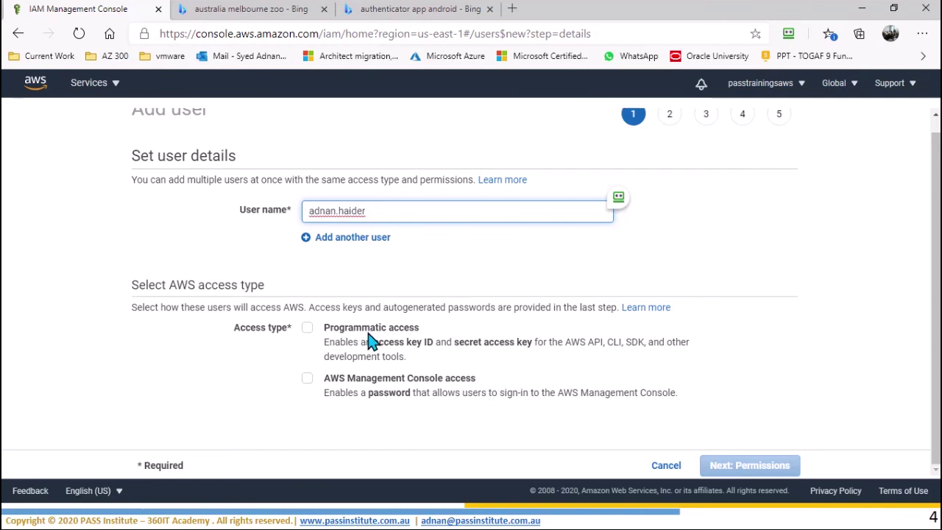
pyautogui.click(308, 329)
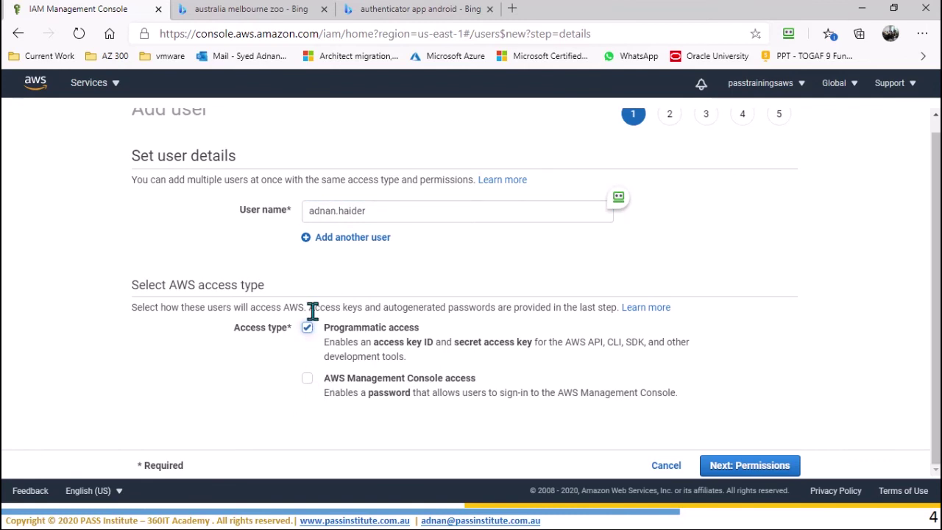
pyautogui.click(307, 381)
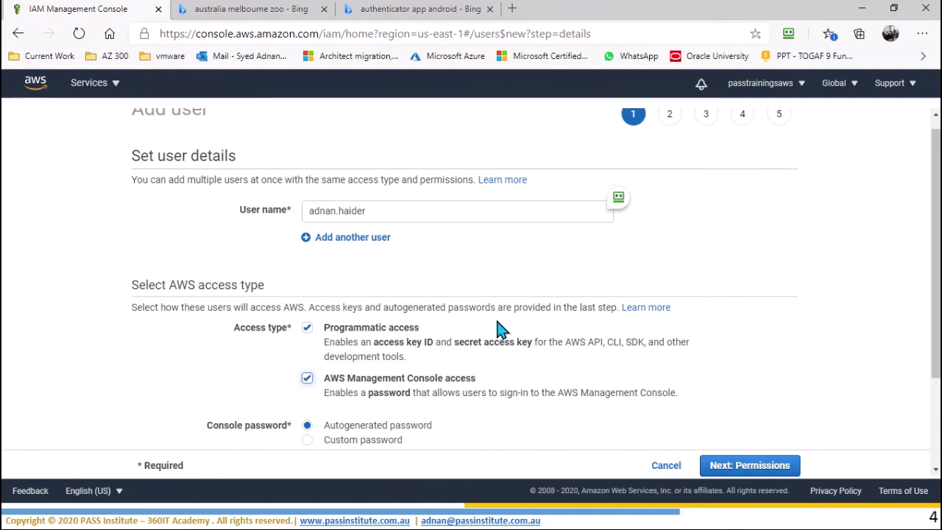
pyautogui.scroll(-2, 499, 329)
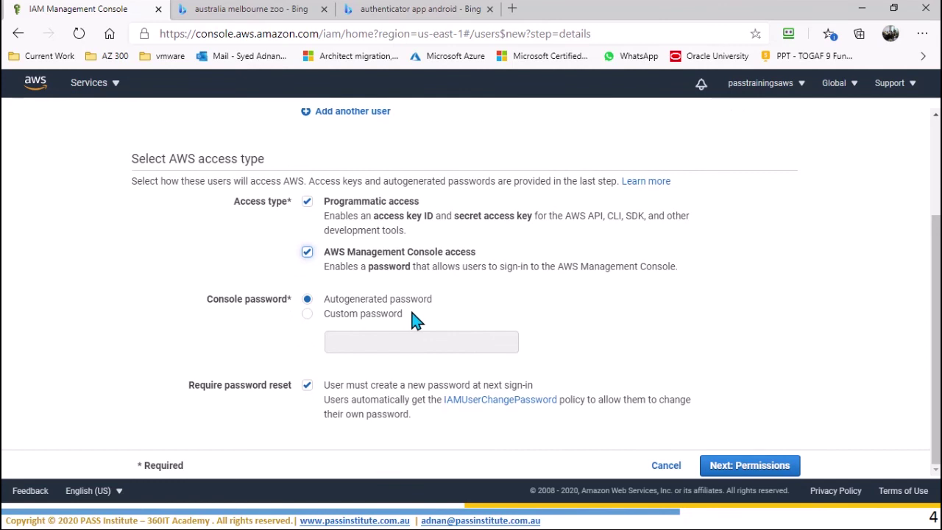
# Step: Keep an autogenerated console password with reset required at next sign-in, and continue to Permissions
pyautogui.click(351, 317)
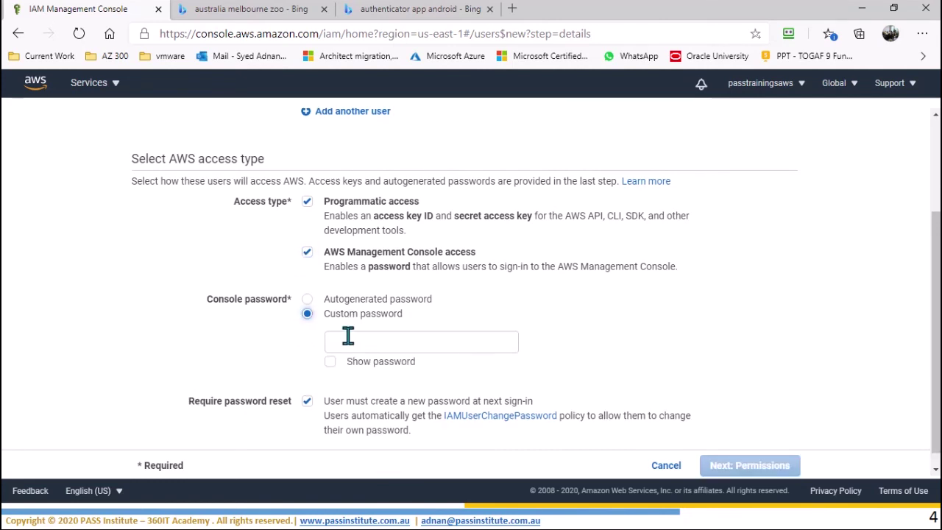
pyautogui.click(348, 335)
pyautogui.write('P')
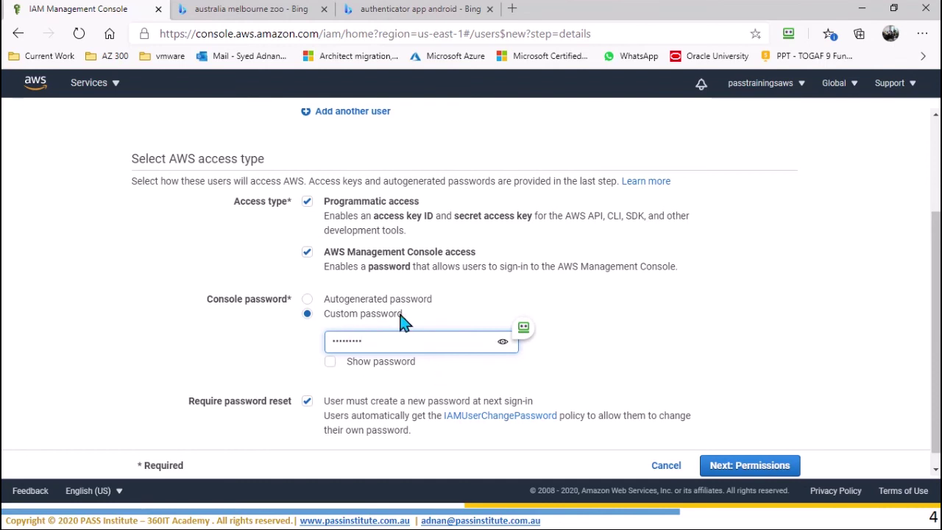
pyautogui.scroll(-1, 402, 321)
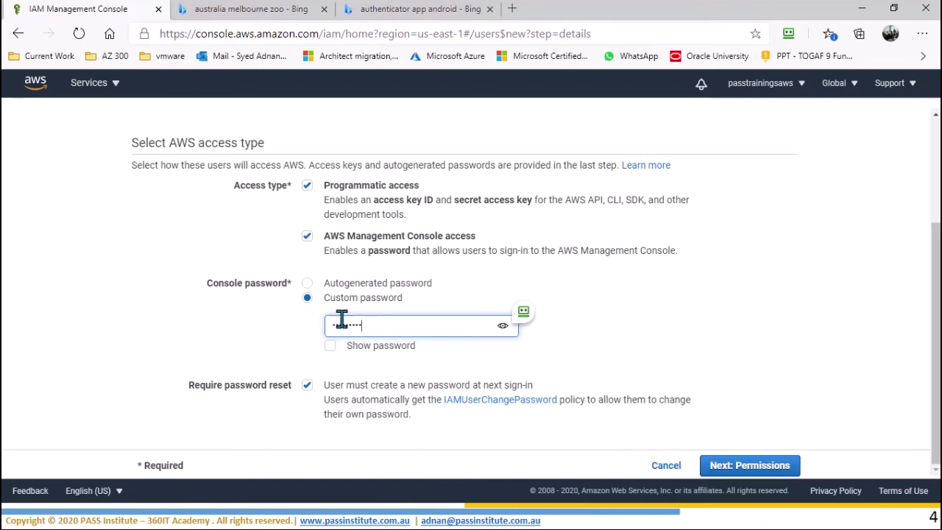
pyautogui.click(348, 287)
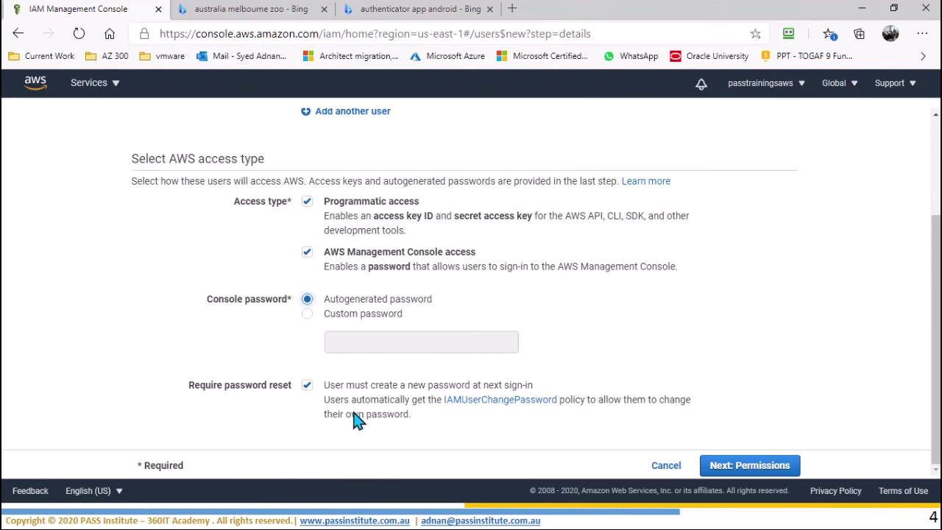
pyautogui.click(762, 469)
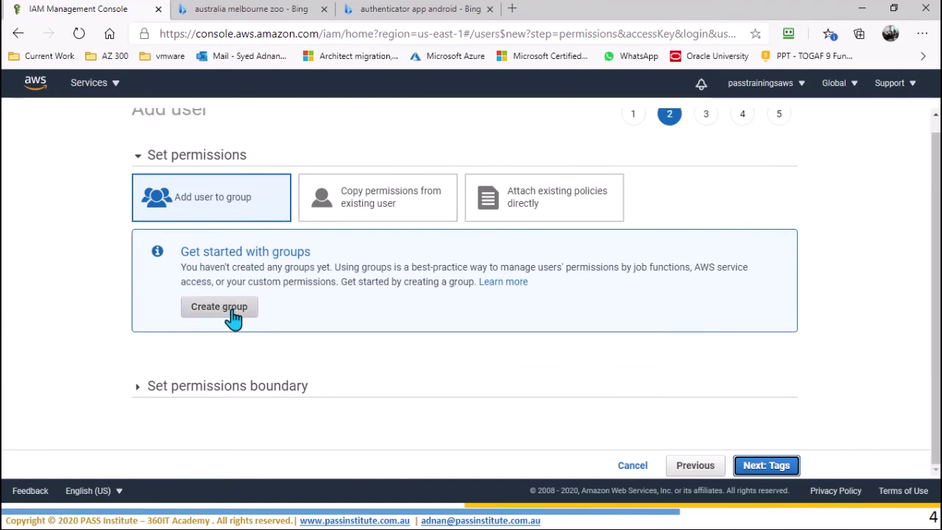
# Step: Choose Add user to group and start a new group
pyautogui.scroll(1, 272, 277)
pyautogui.scroll(-1, 272, 277)
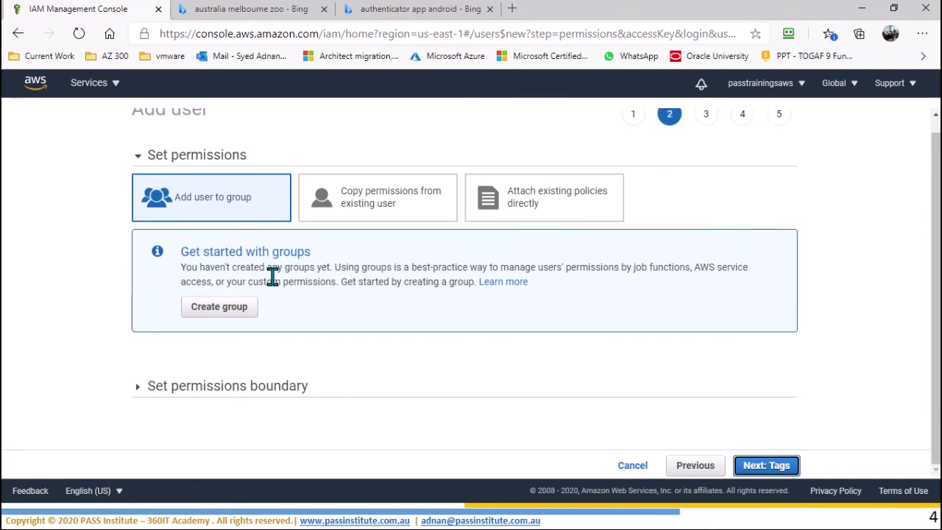
pyautogui.click(238, 207)
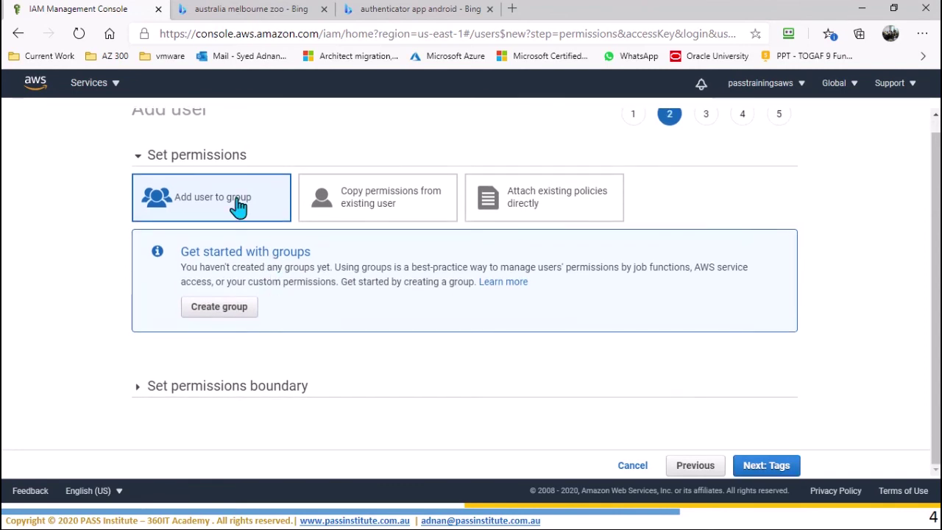
pyautogui.click(226, 315)
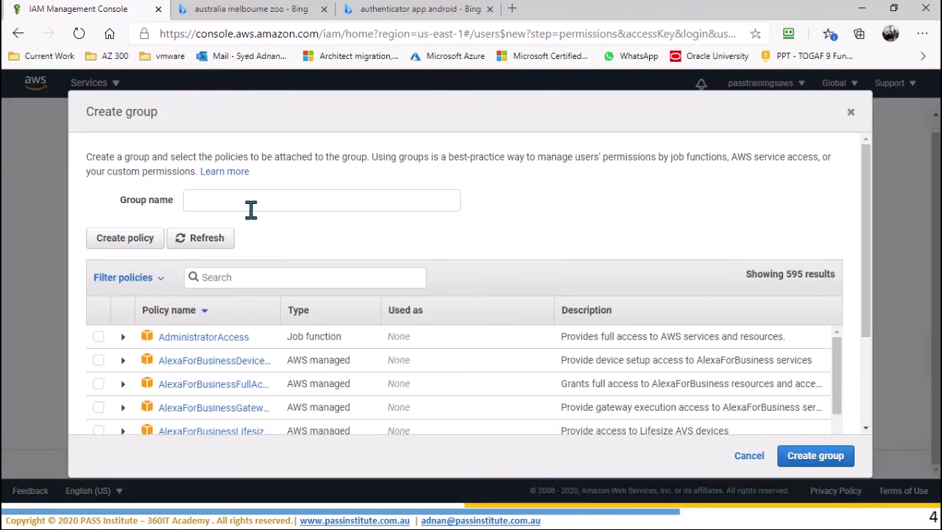
# Step: Name the group Passadmin, attach the AdministratorAccess policy, and create it
pyautogui.click(252, 205)
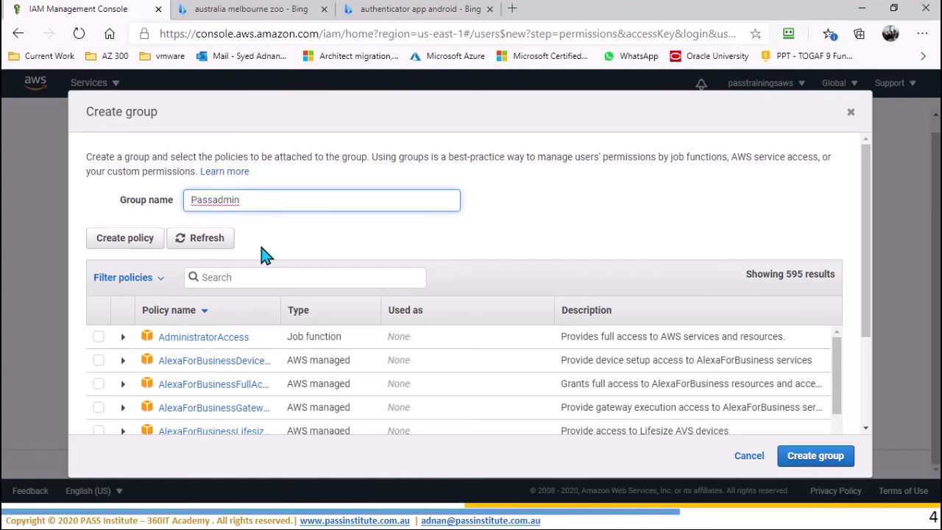
pyautogui.click(98, 336)
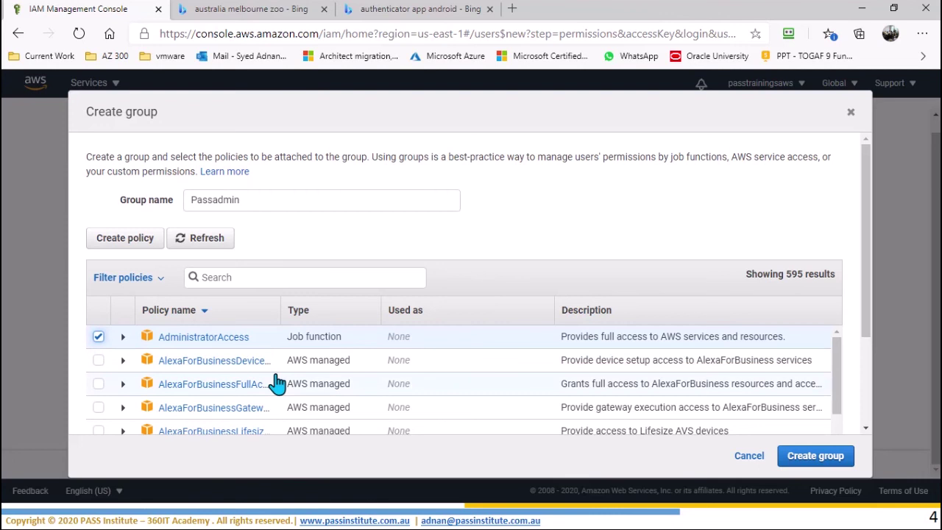
pyautogui.scroll(-1, 273, 375)
pyautogui.scroll(1, 274, 376)
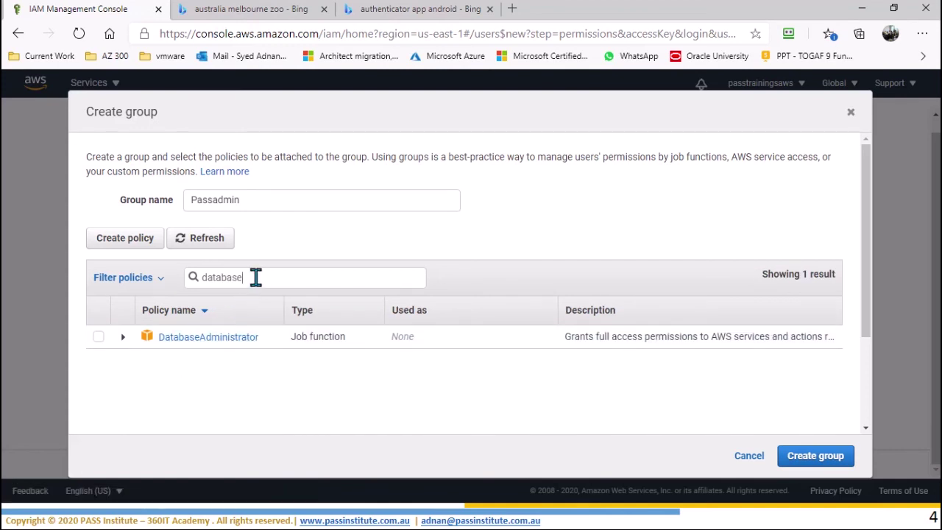
pyautogui.moveTo(255, 277); pyautogui.dragTo(90, 279)
pyautogui.press('BackSpace')
pyautogui.click(180, 344)
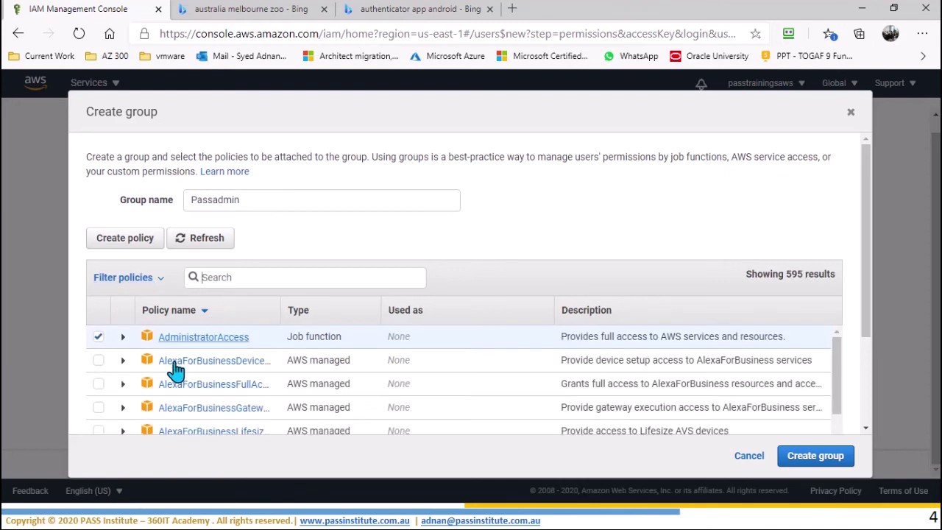
pyautogui.click(831, 462)
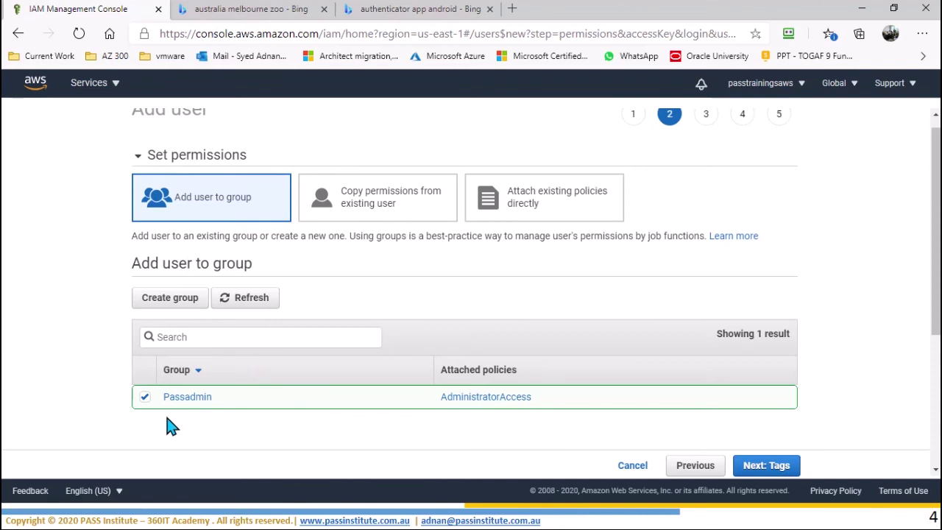
# Step: Skip tags and review the user: Passadmin group, IAMUserChangePassword policy, no tags
pyautogui.click(765, 469)
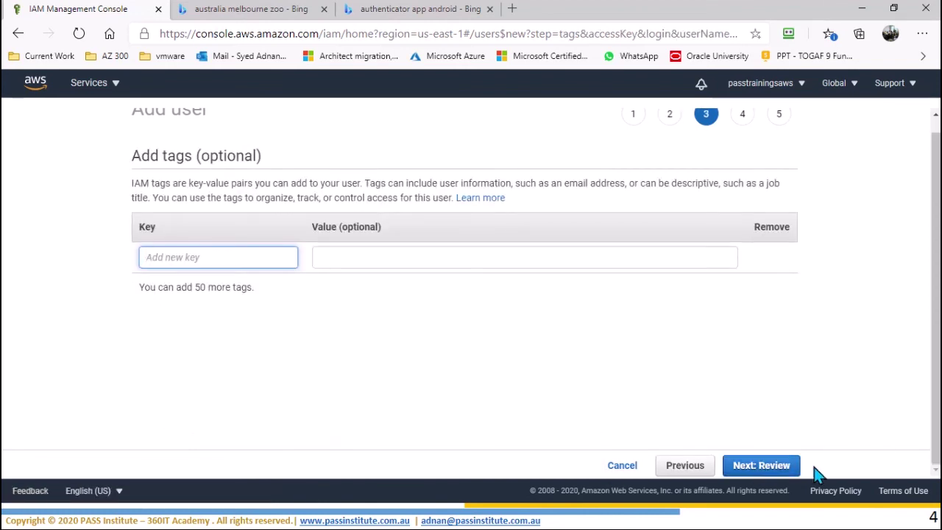
pyautogui.click(763, 471)
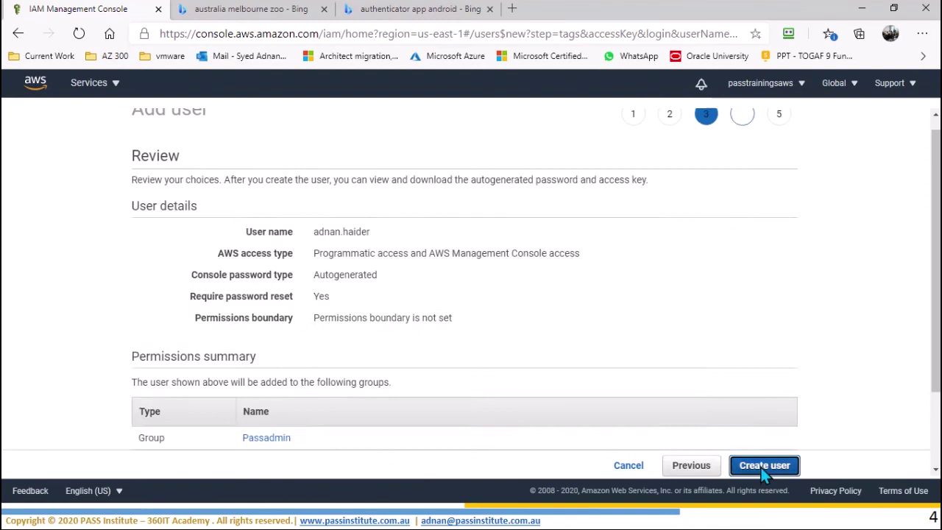
pyautogui.scroll(-3, 237, 190)
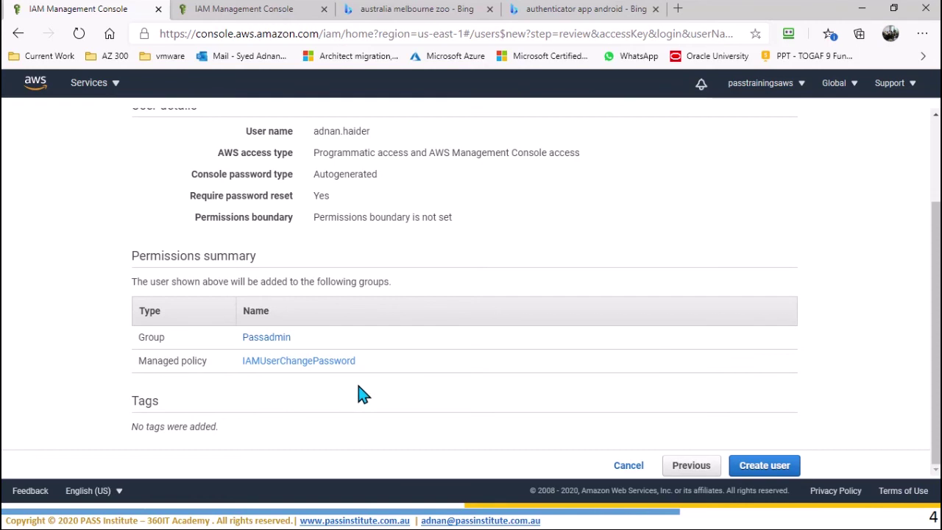
# Step: Create the user, then download and open its credentials CSV
pyautogui.click(769, 468)
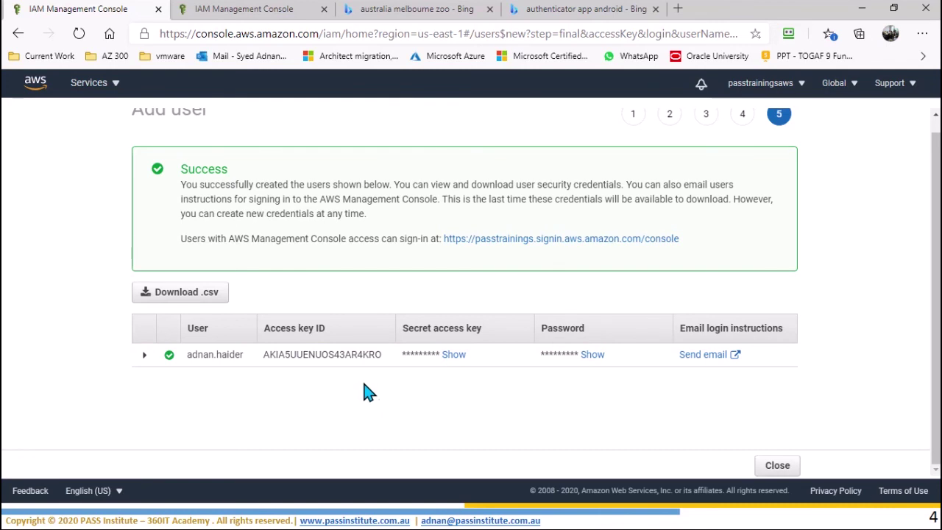
pyautogui.click(183, 302)
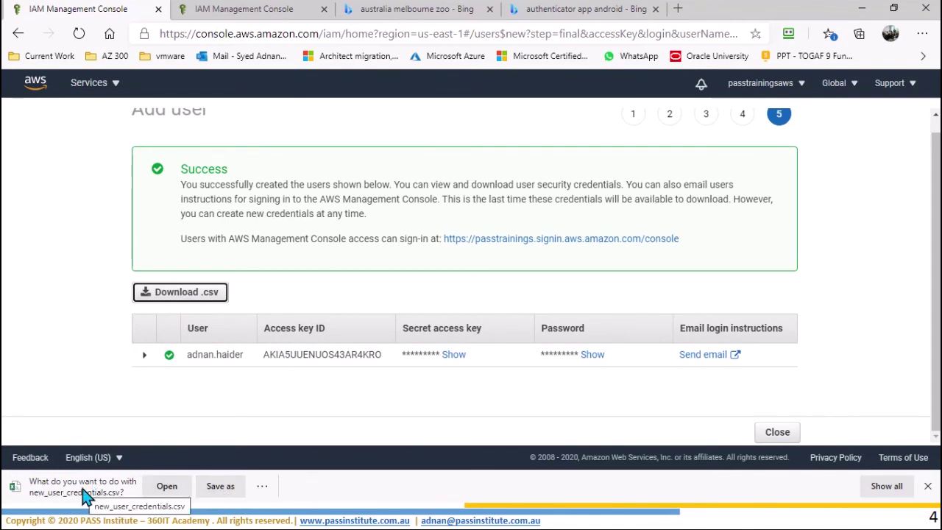
pyautogui.click(168, 490)
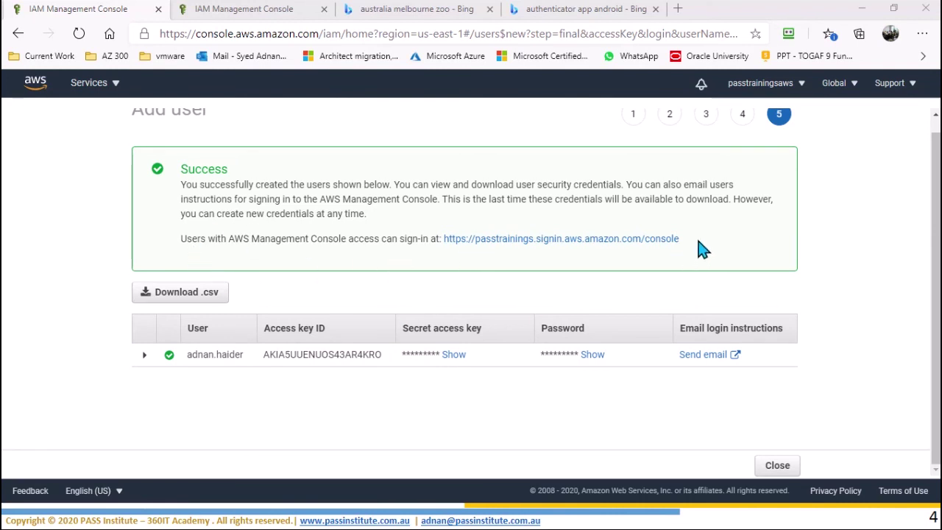
# Step: Reveal the generated password on the success page and maximize the credentials spreadsheet
pyautogui.moveTo(688, 243); pyautogui.dragTo(444, 242)
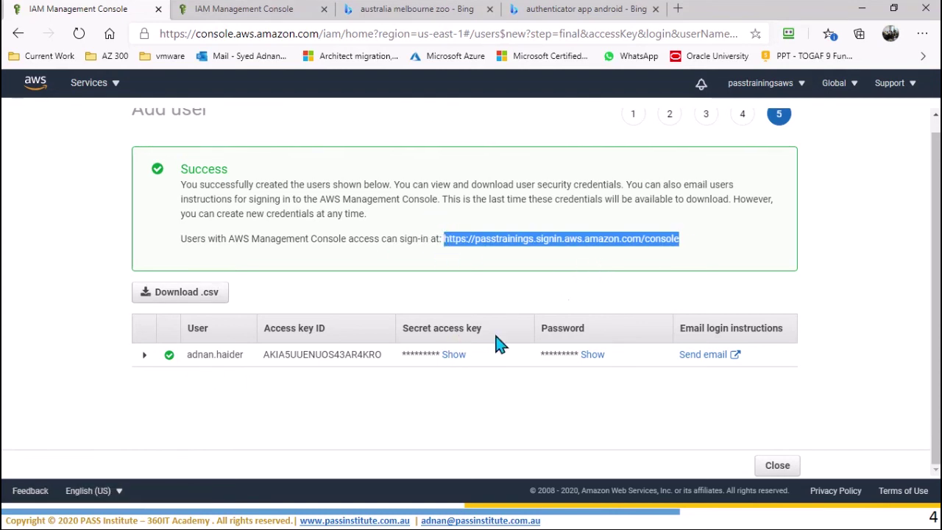
pyautogui.click(599, 356)
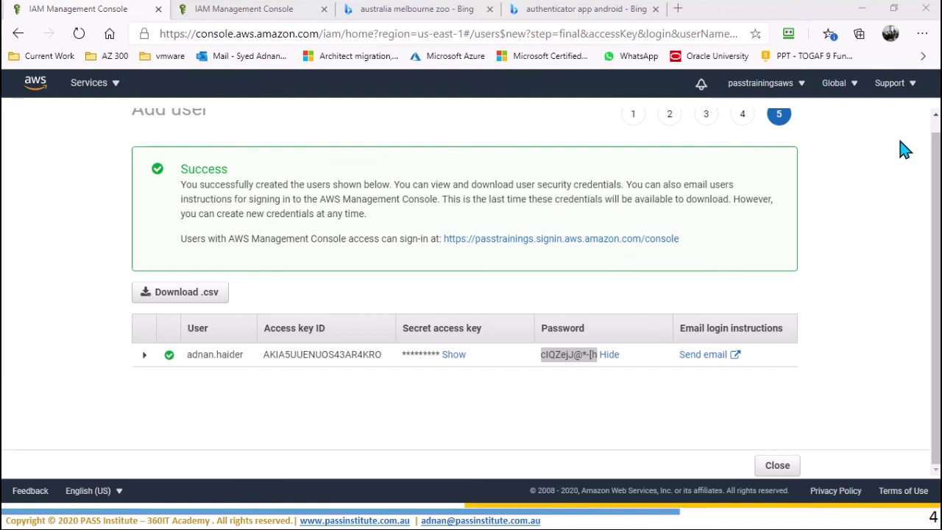
pyautogui.moveTo(900, 140); pyautogui.dragTo(302, 143)
pyautogui.doubleClick(302, 143)
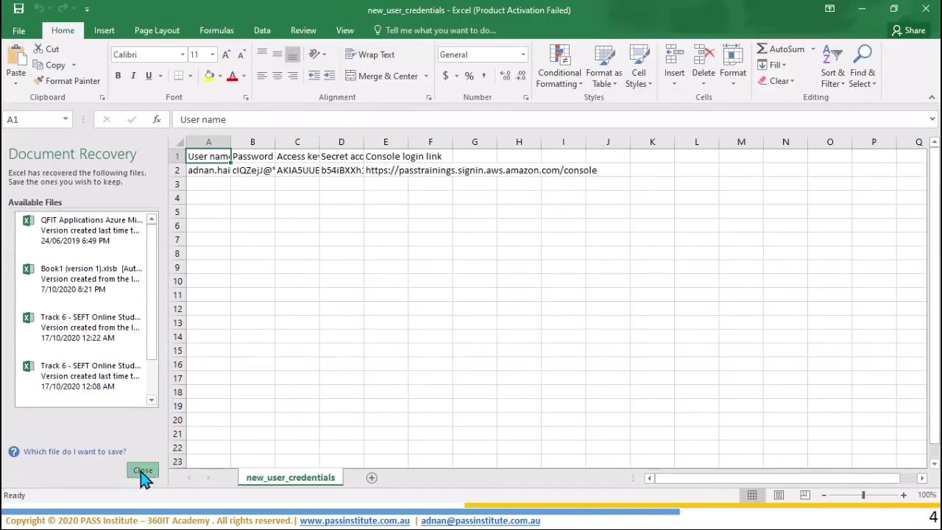
# Step: Discard the recovered Excel files and auto-fit columns A–E so every credential shows fully
pyautogui.click(142, 469)
pyautogui.click(351, 214)
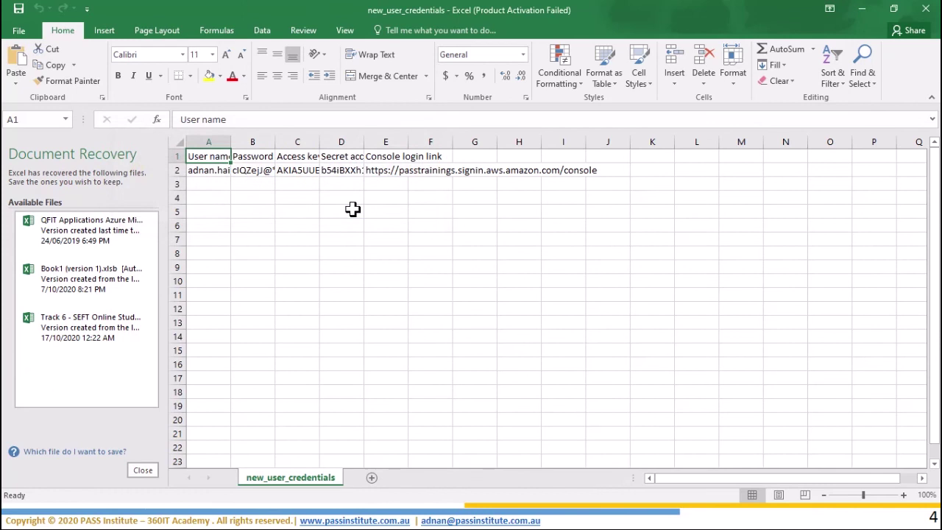
pyautogui.click(231, 143)
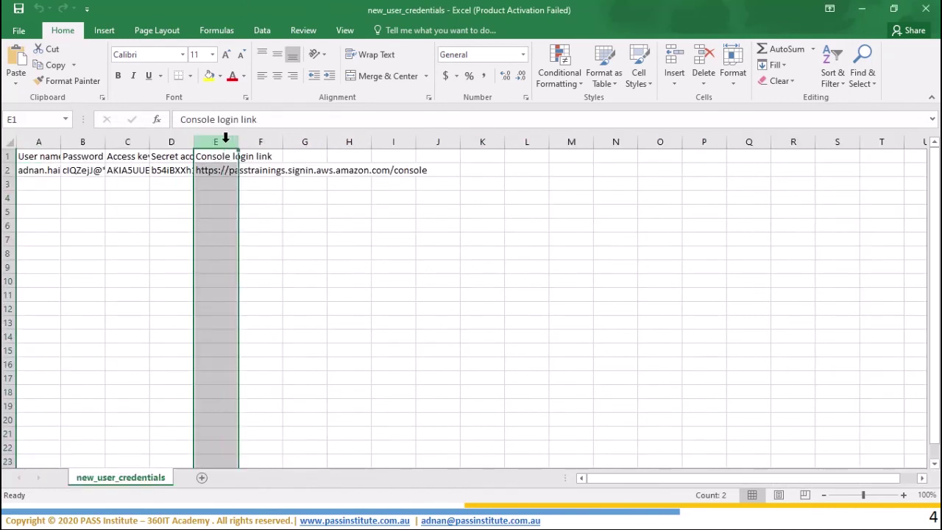
pyautogui.doubleClick(61, 141)
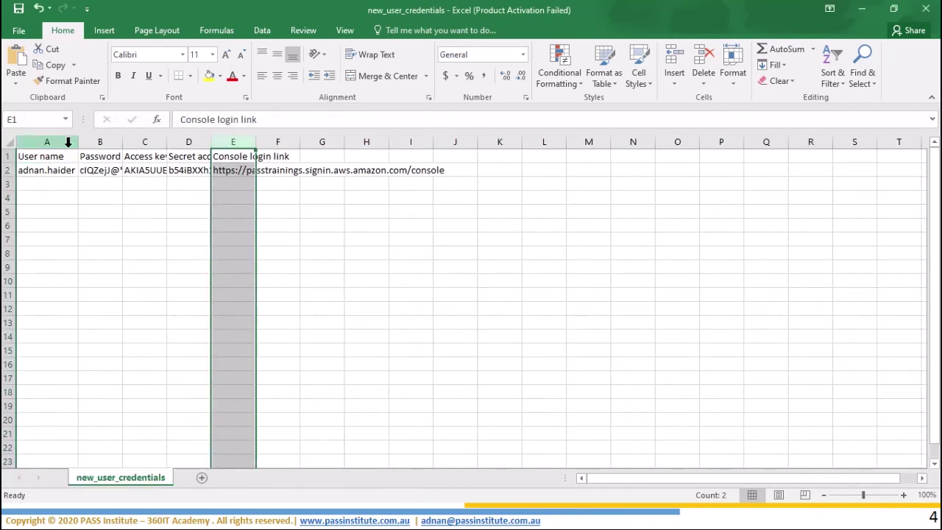
pyautogui.doubleClick(123, 142)
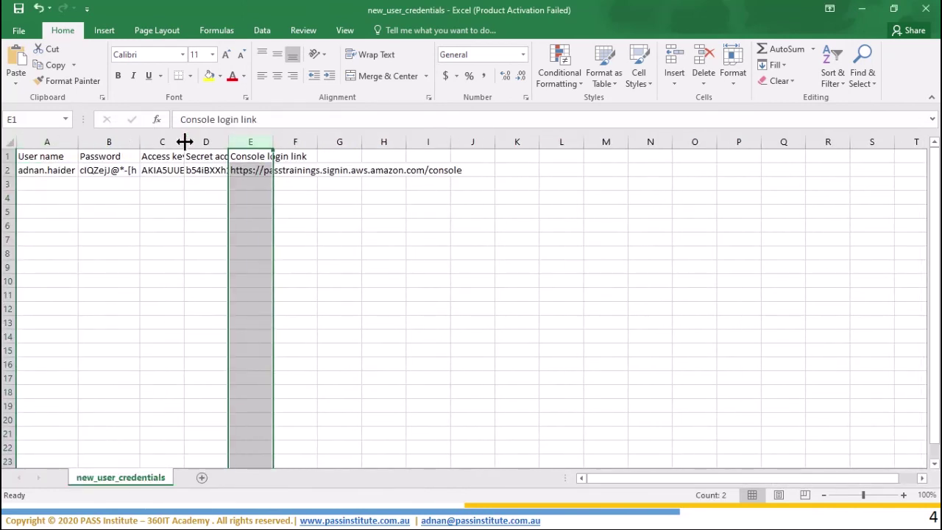
pyautogui.doubleClick(184, 141)
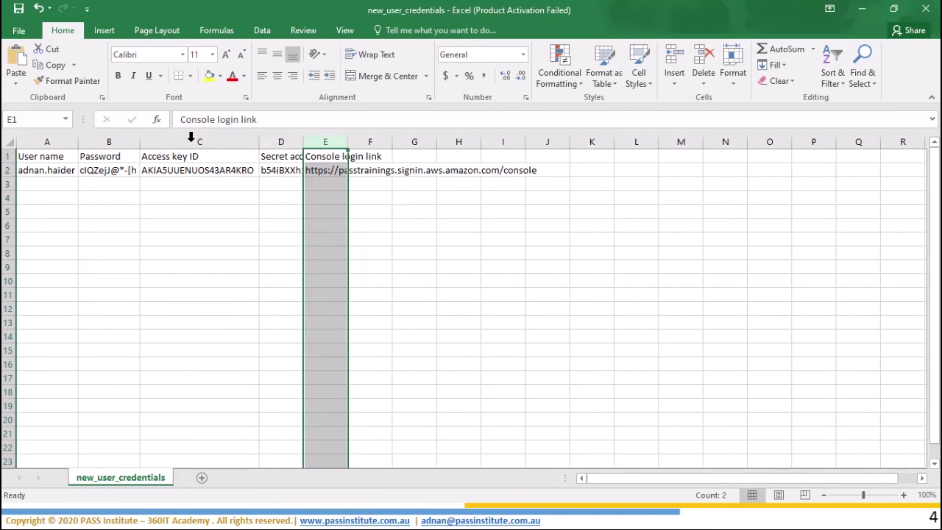
pyautogui.doubleClick(304, 141)
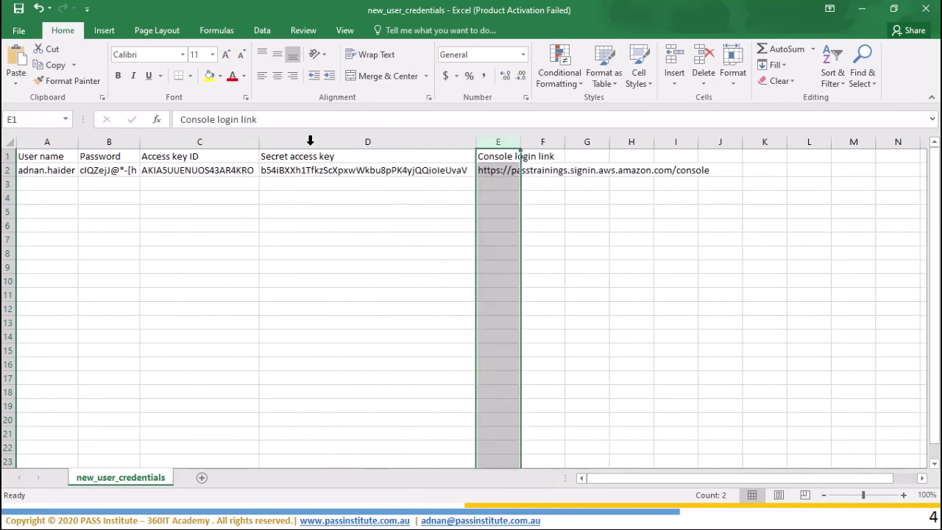
pyautogui.doubleClick(521, 141)
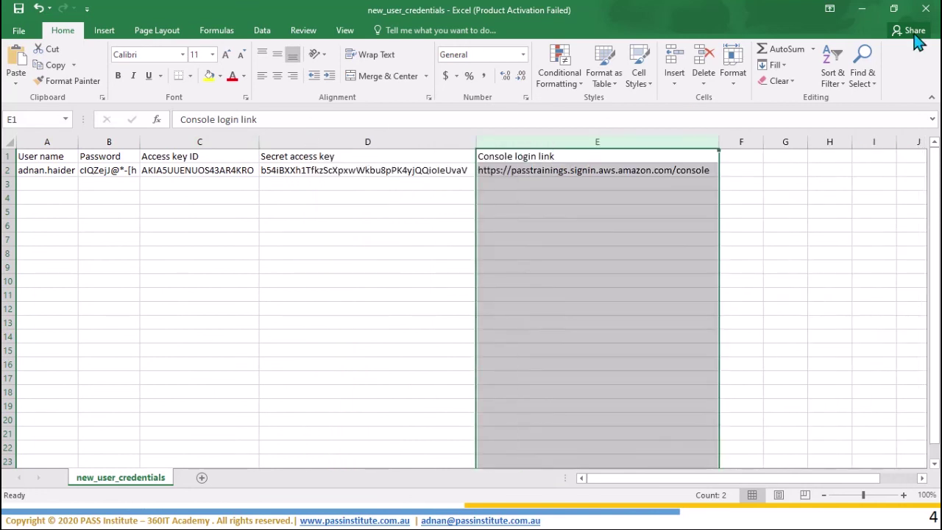
# Step: Close the user creation wizard and copy the console login link from cell E2
pyautogui.click(861, 9)
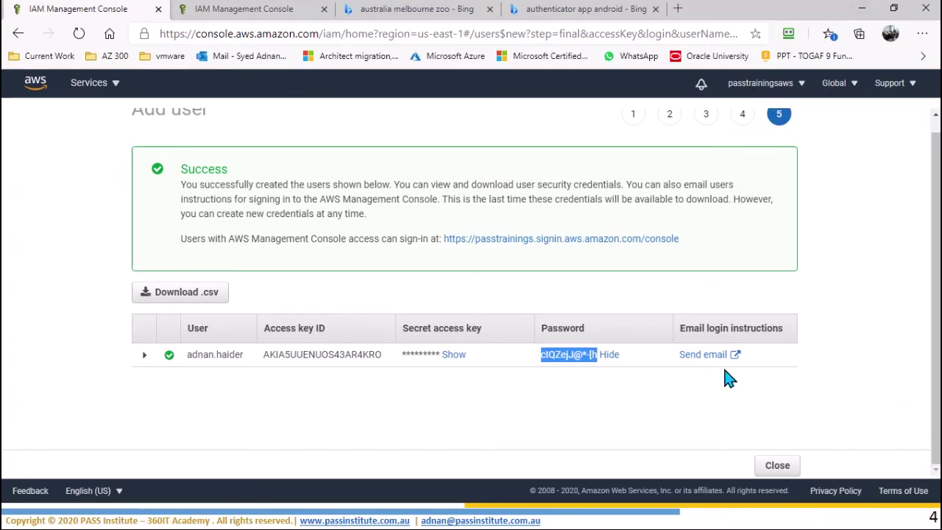
pyautogui.click(787, 470)
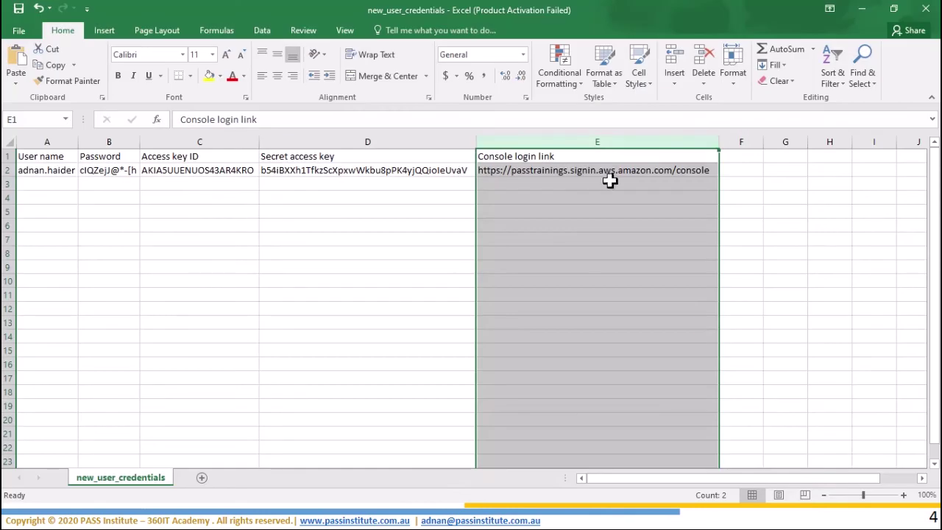
pyautogui.click(611, 171)
pyautogui.hotkey('ctrl', 'c')
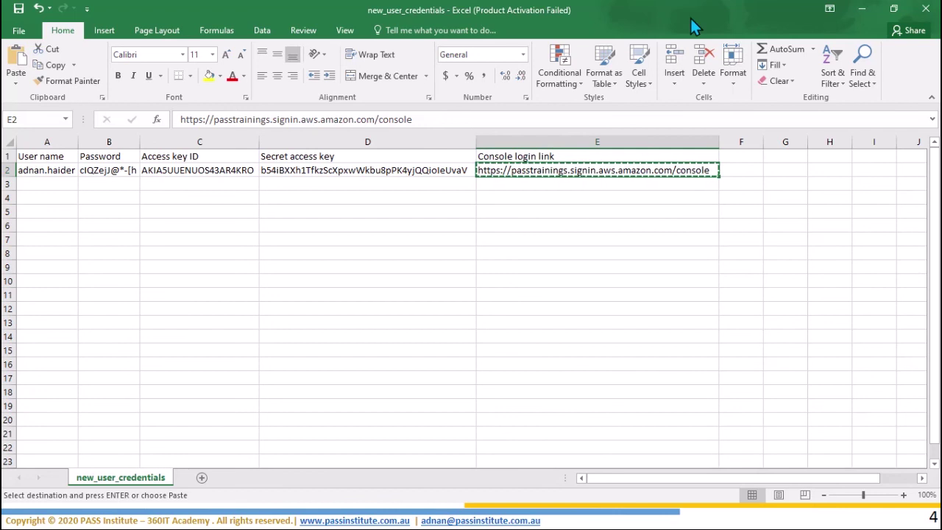
pyautogui.click(862, 9)
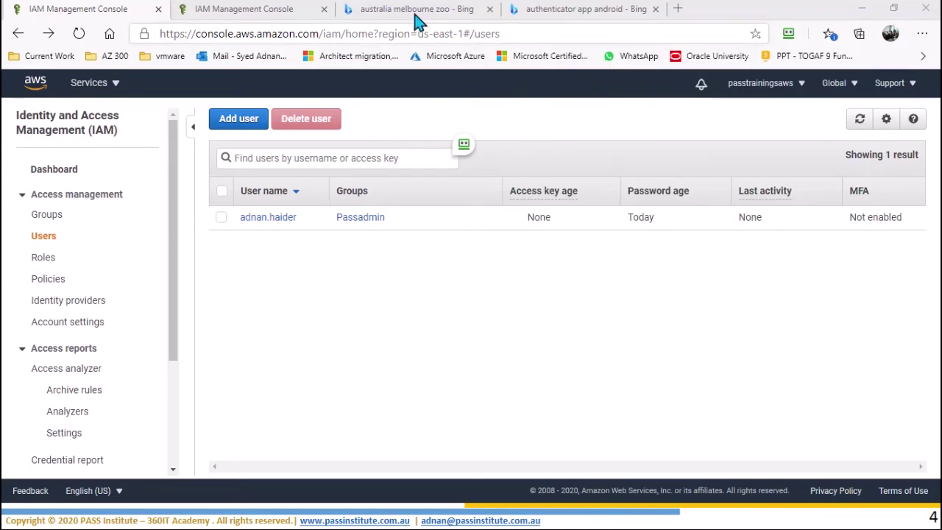
# Step: Open the copied console sign-in link in a new Edge tab
pyautogui.click(678, 9)
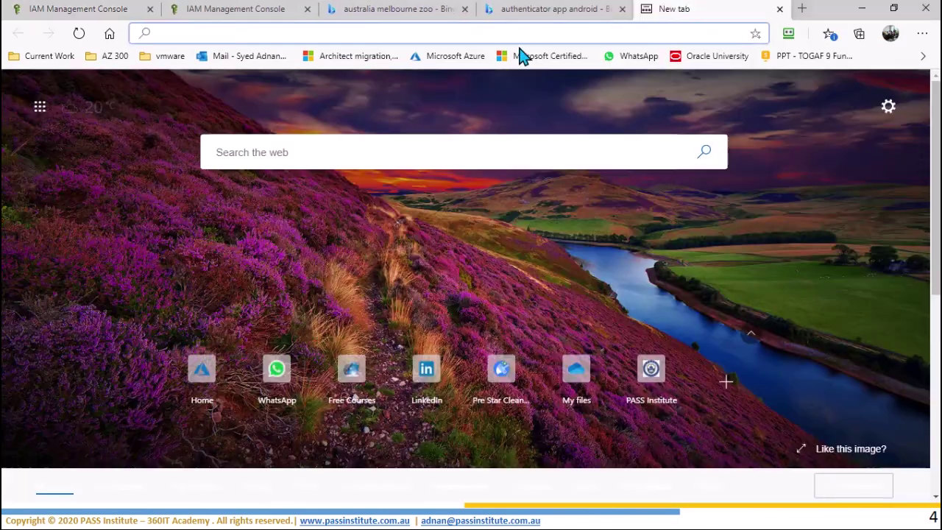
pyautogui.hotkey('ctrl', 'v')
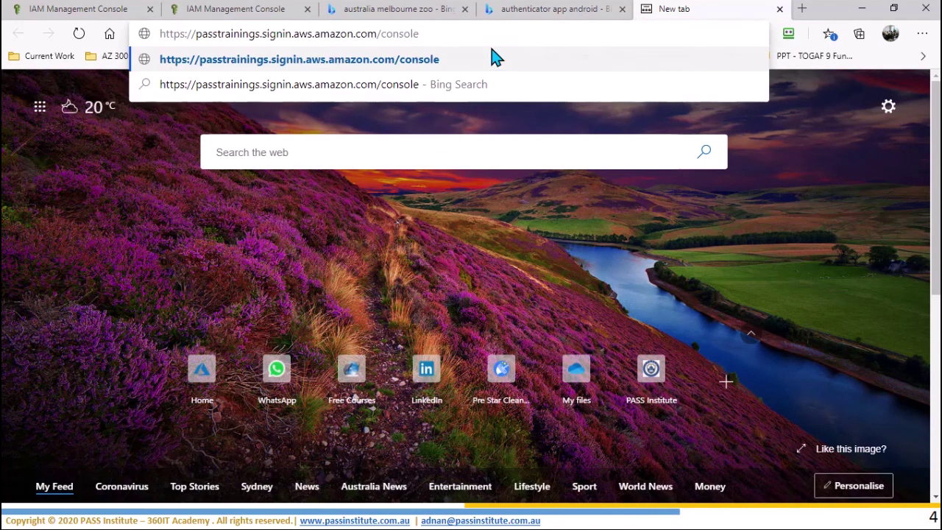
pyautogui.press('Return')
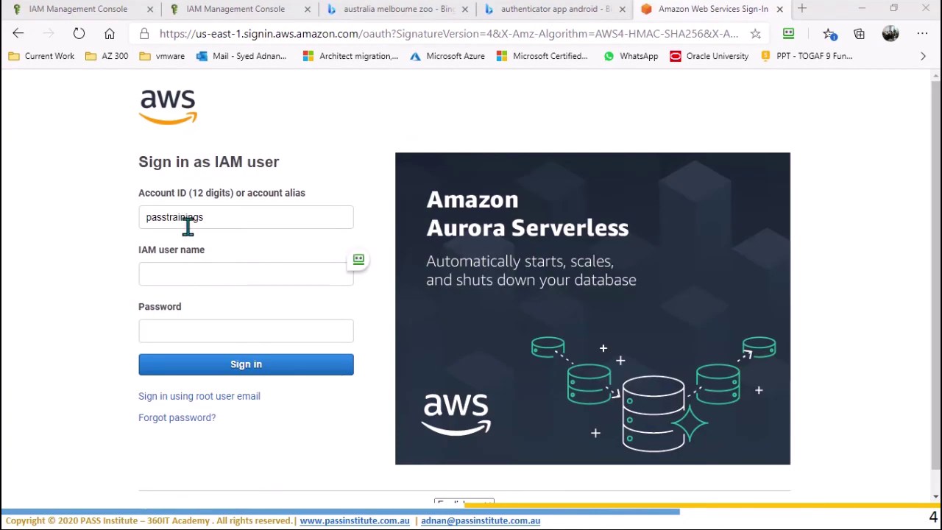
# Step: Sign in with the new IAM user's name and temporary password
pyautogui.click(199, 269)
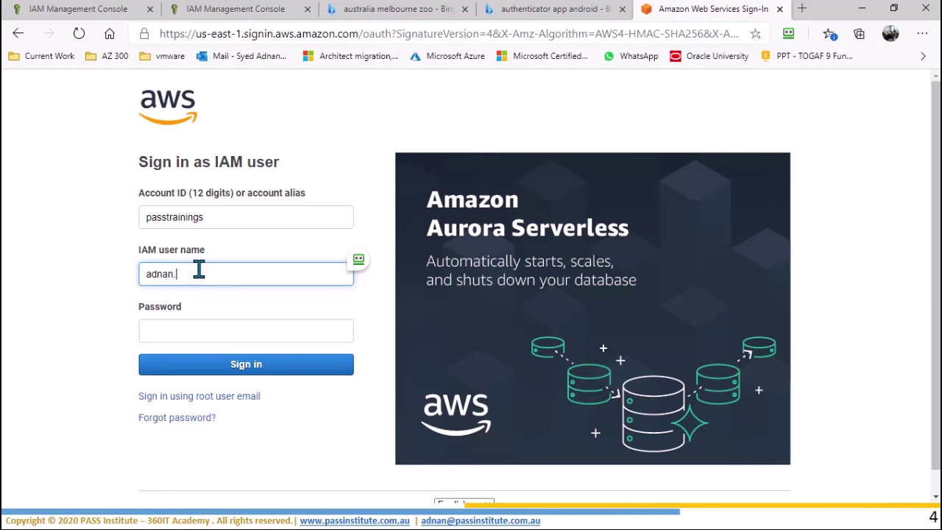
pyautogui.press('Tab')
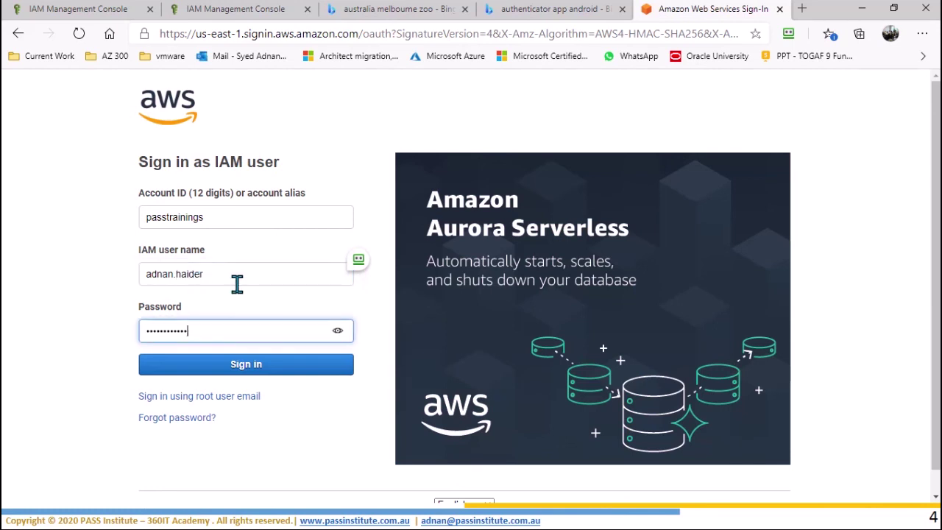
pyautogui.click(254, 372)
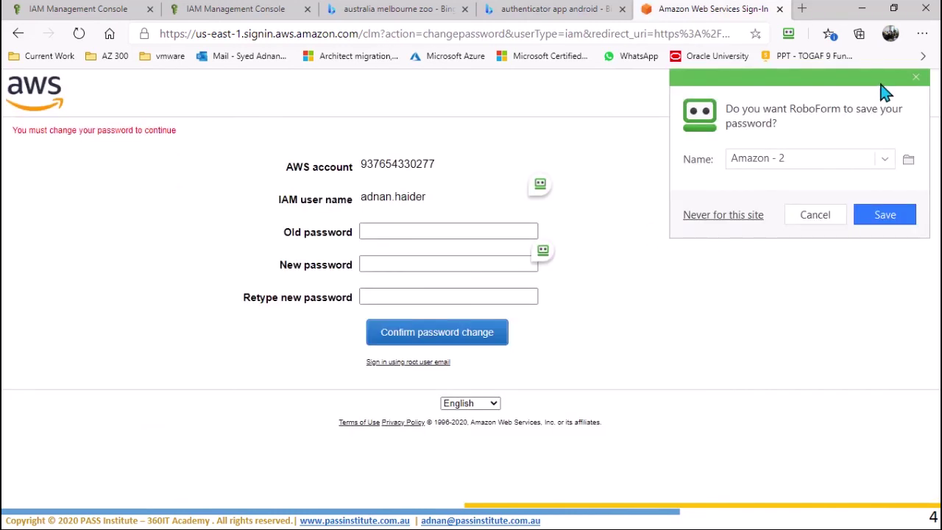
# Step: Replace the temporary password with a new one, entered twice, and confirm the change
pyautogui.click(916, 78)
pyautogui.click(395, 231)
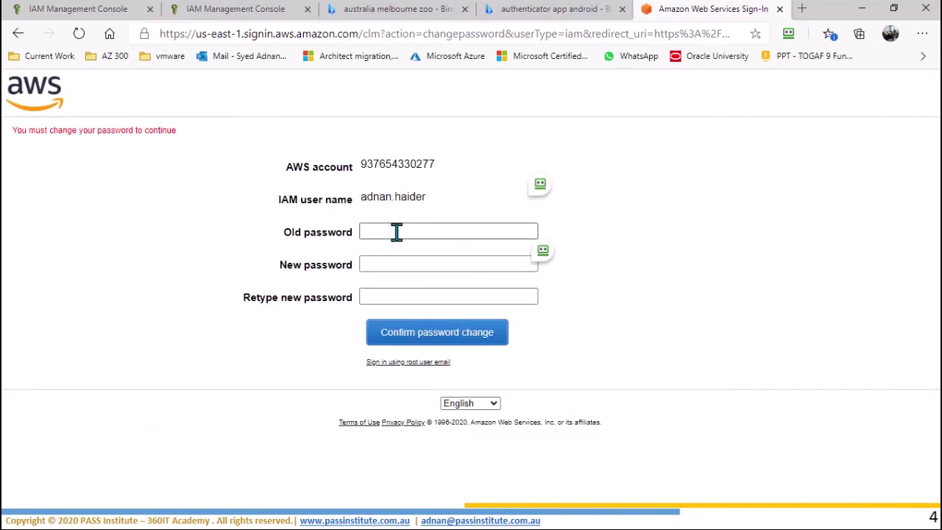
pyautogui.press('Tab')
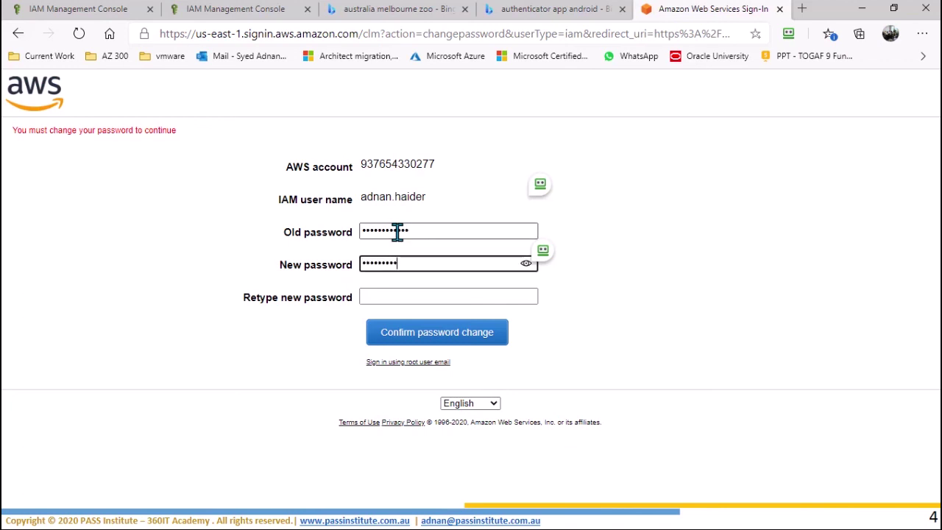
pyautogui.press('Tab')
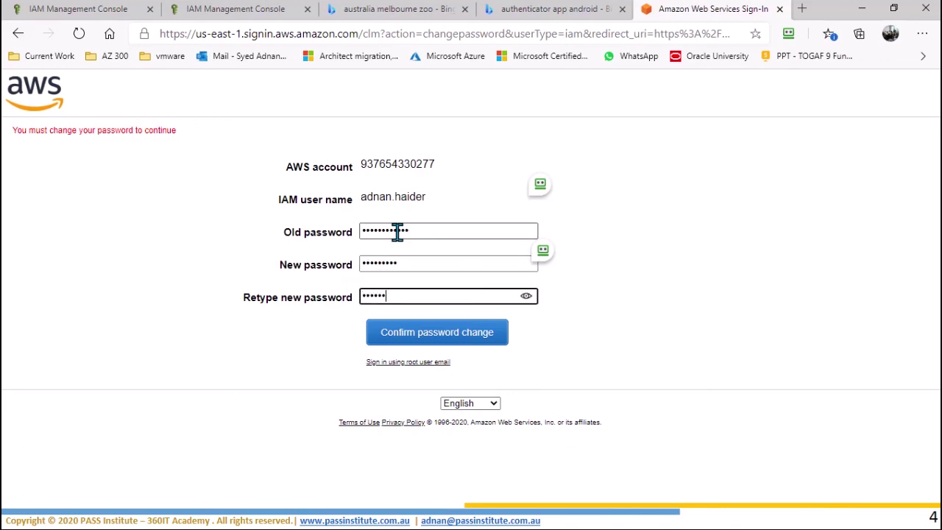
pyautogui.click(458, 342)
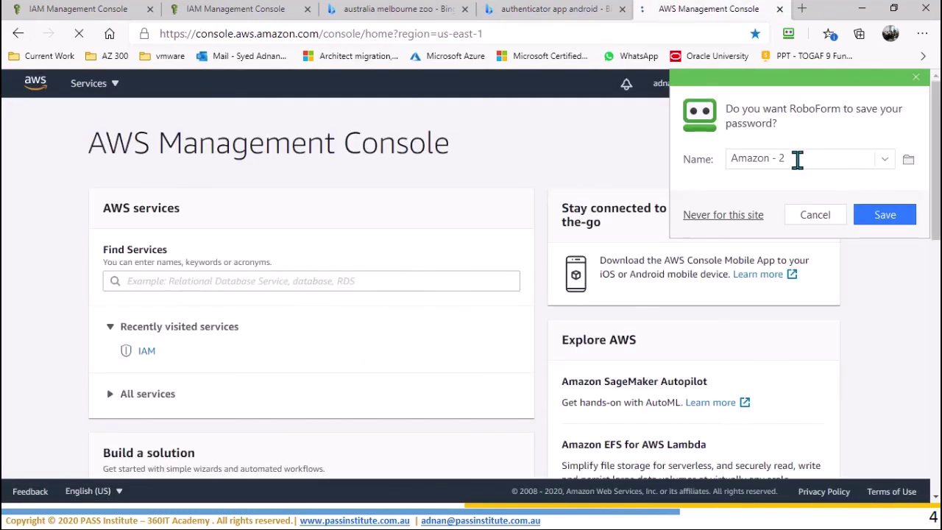
# Step: Rename the RoboForm login entry to the IAM user's name and save it
pyautogui.click(797, 159)
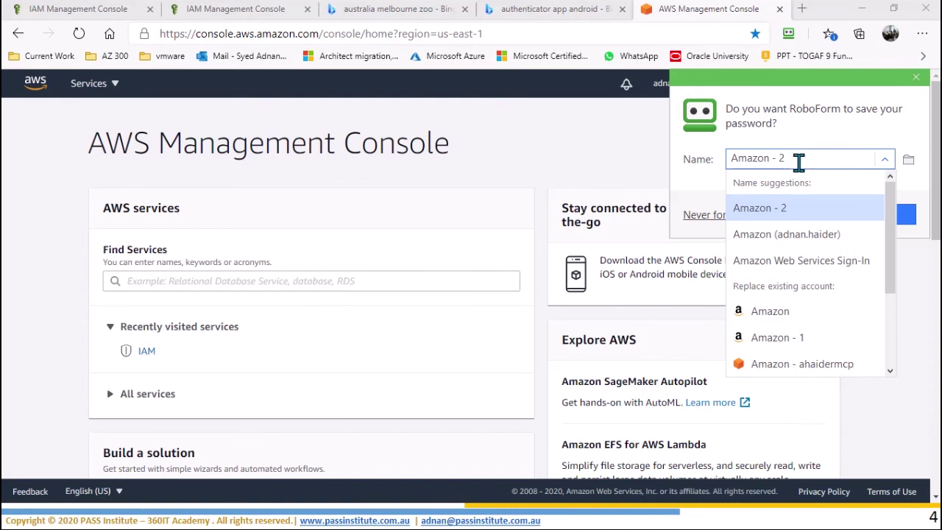
pyautogui.press('BackSpace')
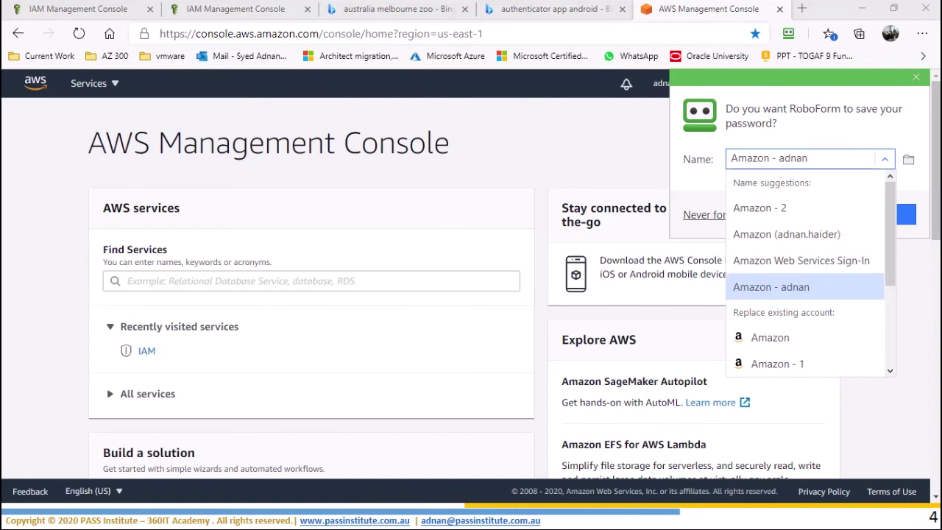
pyautogui.press('Return')
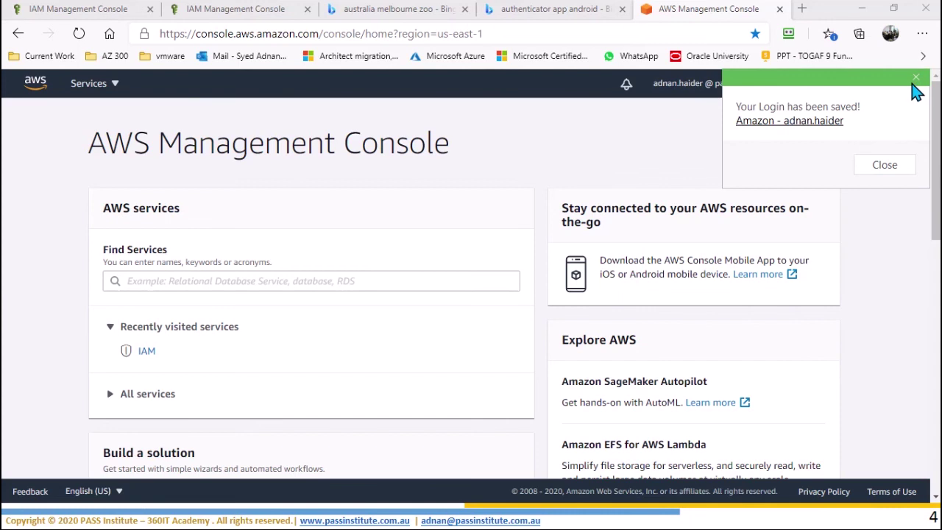
# Step: Dismiss the login-saved notice and bring up the full AWS services list
pyautogui.click(916, 77)
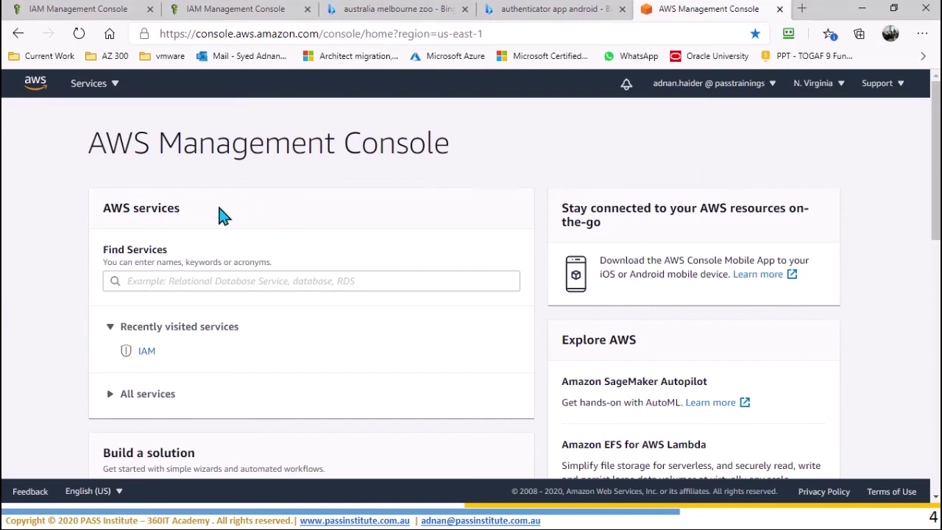
pyautogui.click(114, 89)
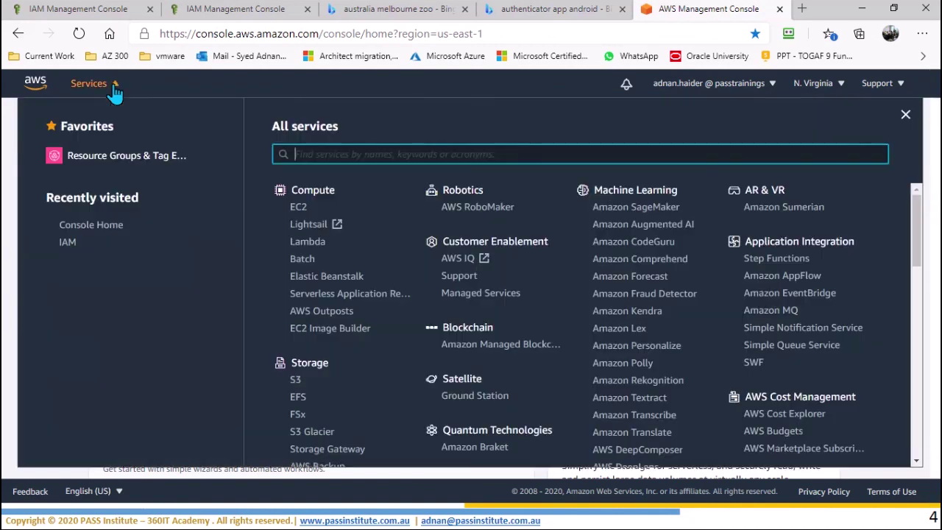